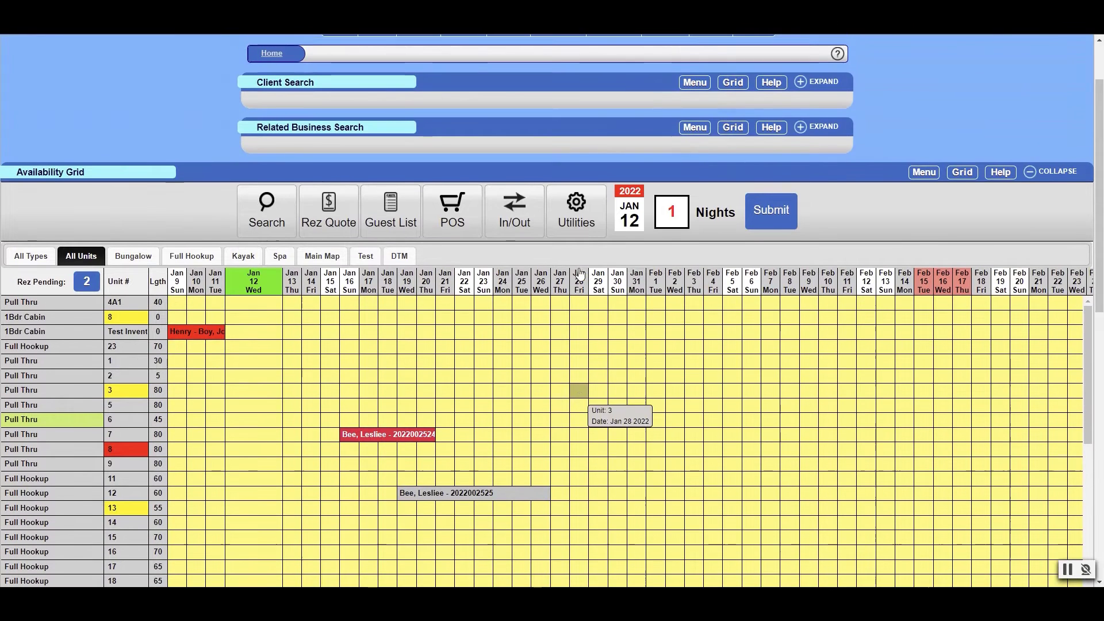
- Open the administrative Rule Setup page and collapse the active Down To The Minute rule group
click(697, 128)
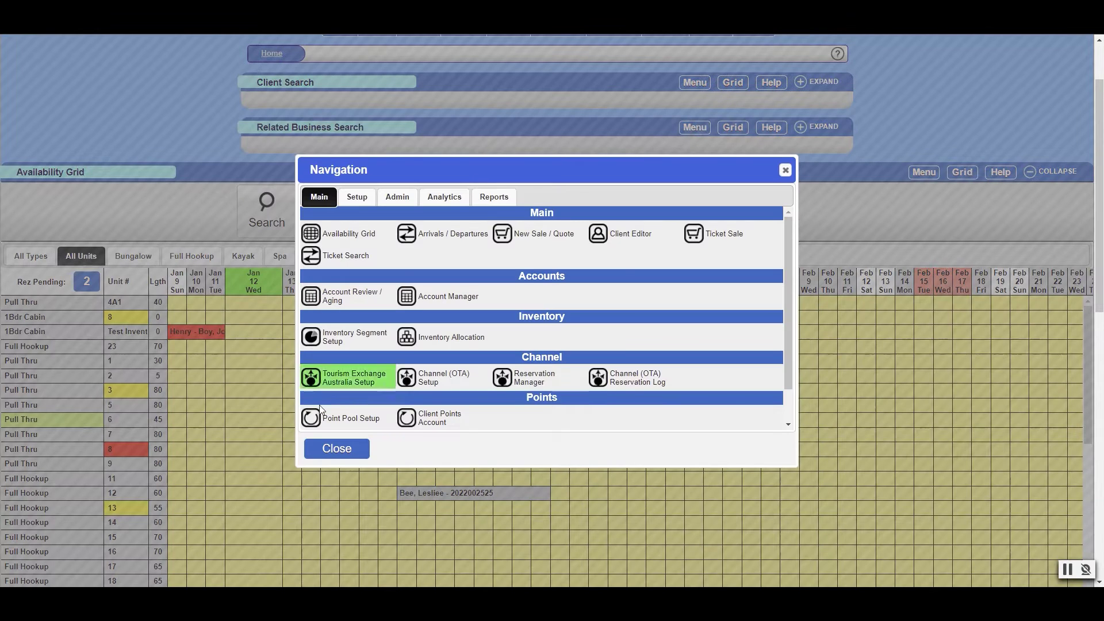
click(406, 196)
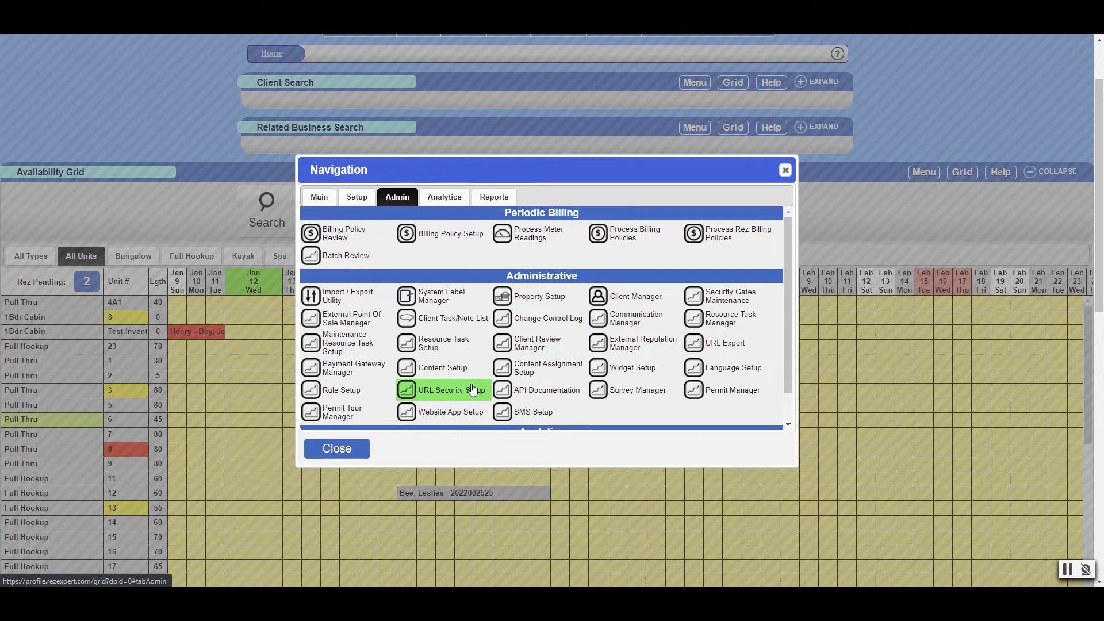
click(339, 395)
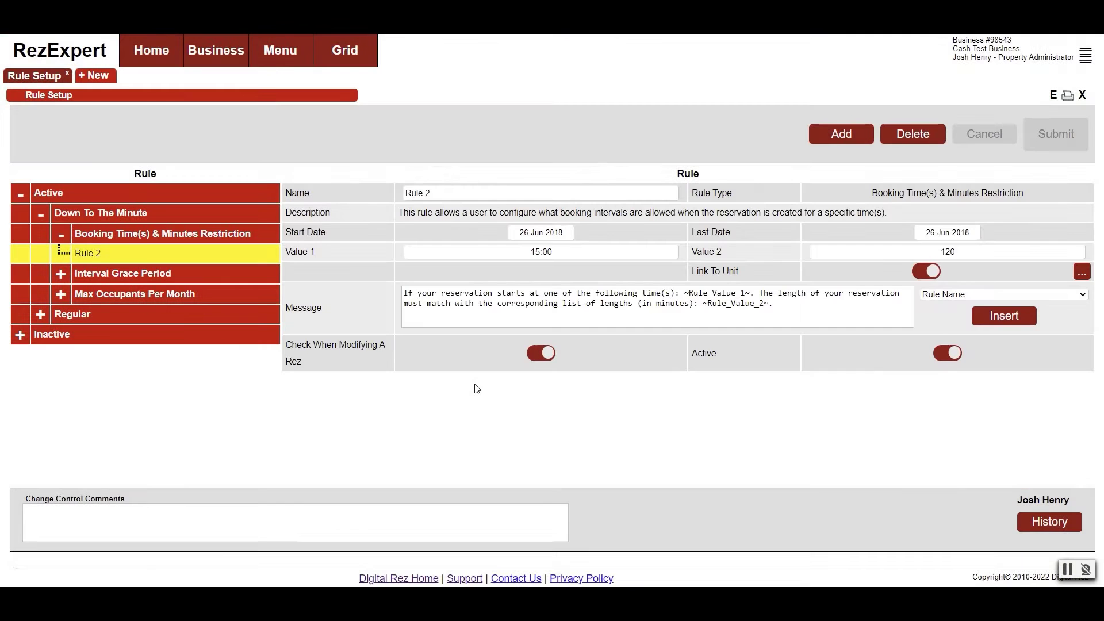
click(40, 214)
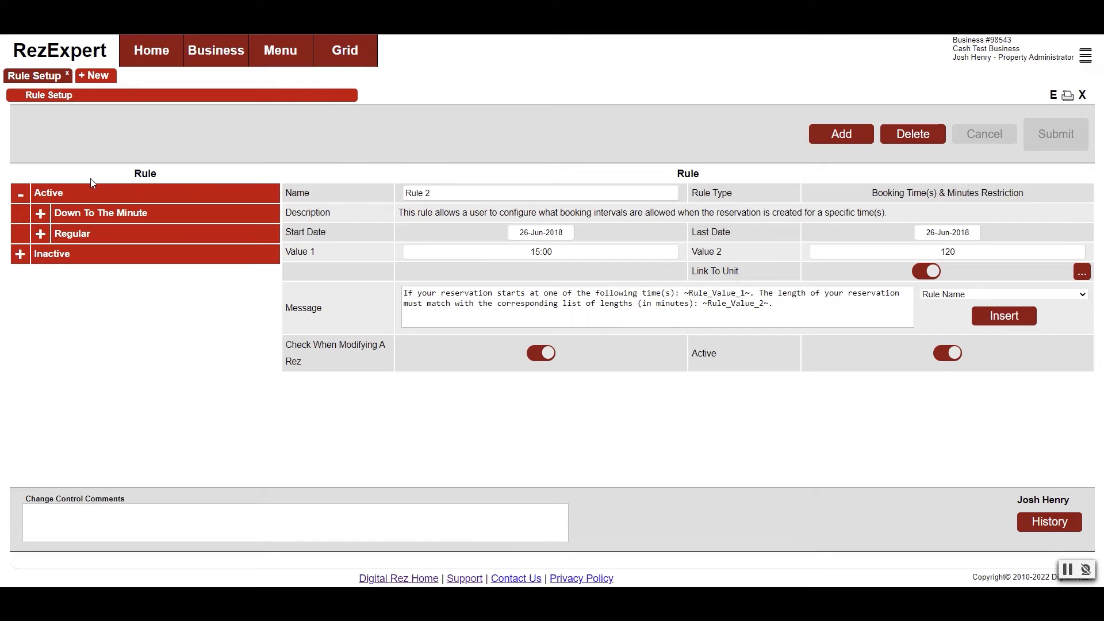
- Add a rule named "Future Date Cutoff 2022" with inventory type Regular and rule type Future Date Cutoff
click(841, 134)
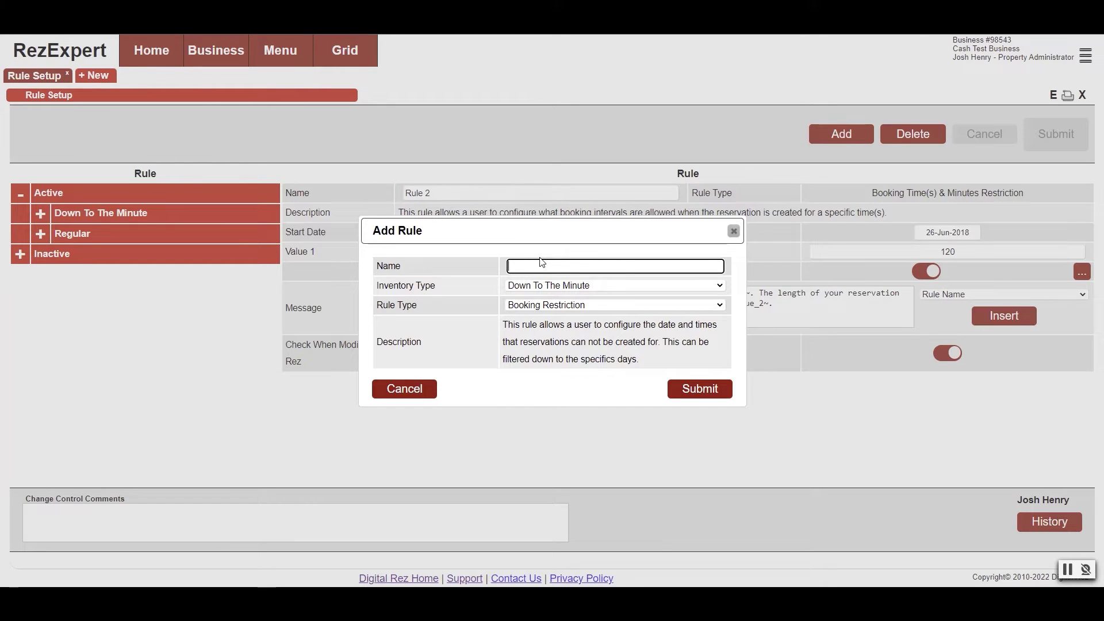
text(Future Date Cutoff 2022)
click(540, 284)
click(520, 303)
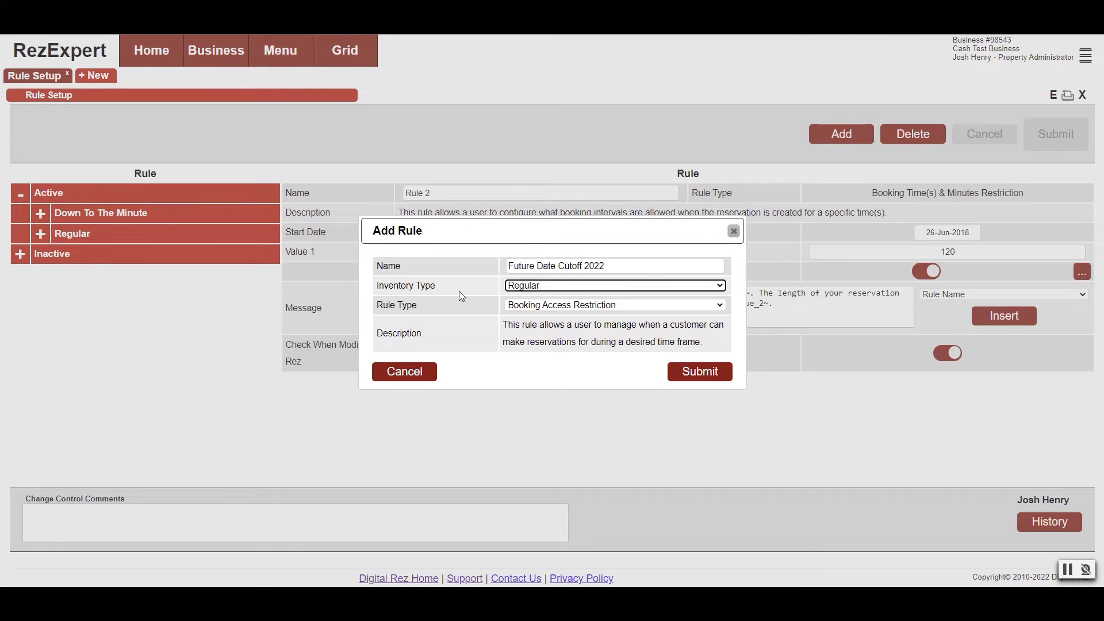
click(566, 306)
click(545, 328)
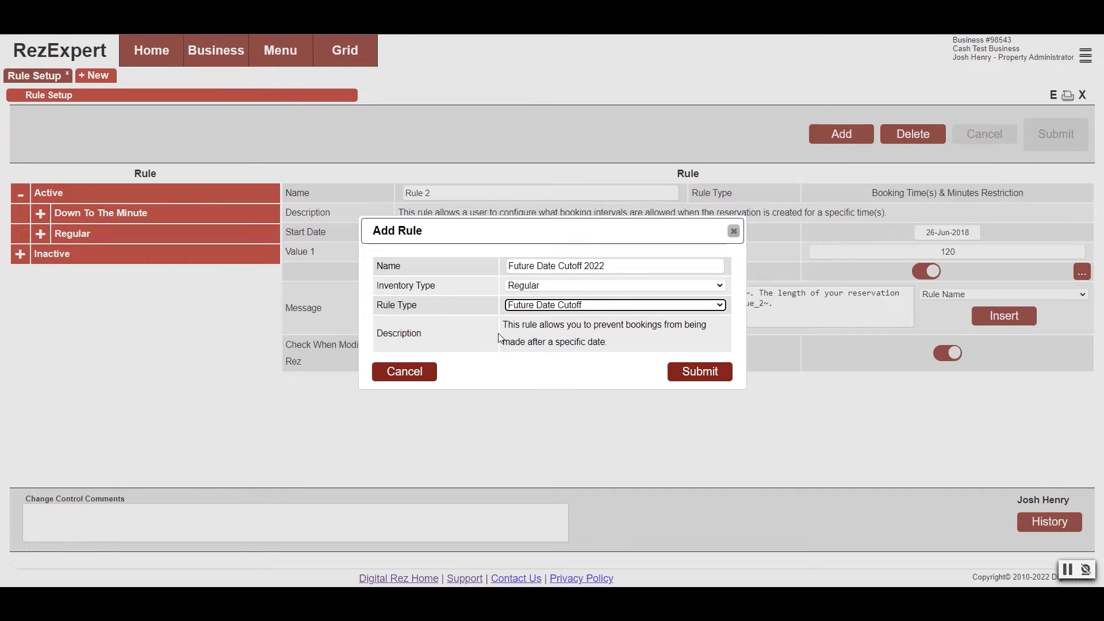
click(677, 374)
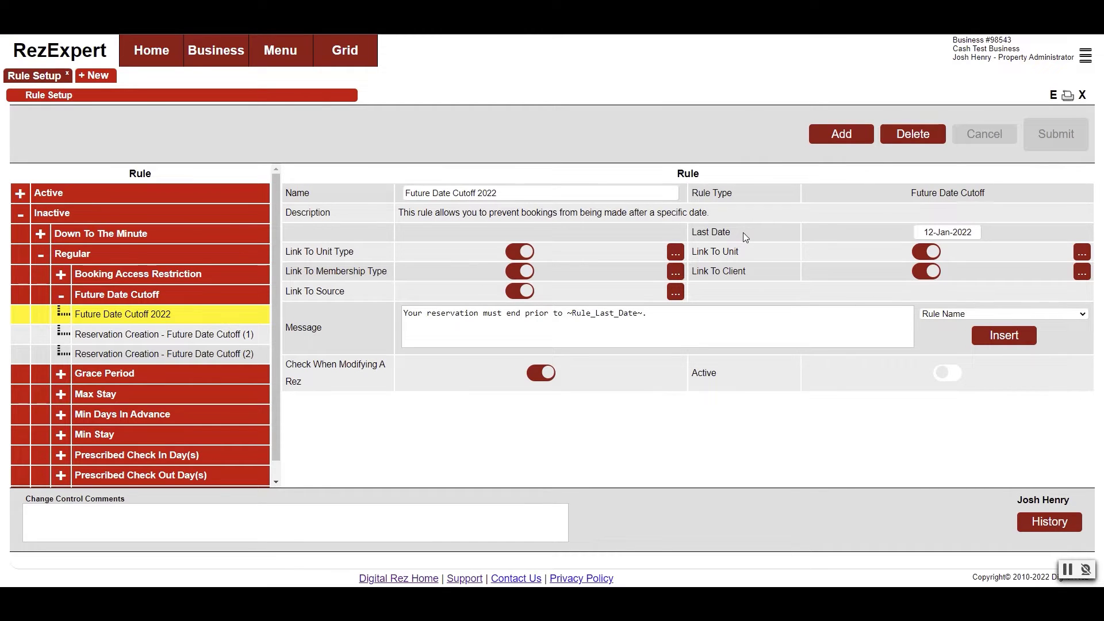
- Set the new cutoff rule's last date to 31-Dec-2022
click(961, 233)
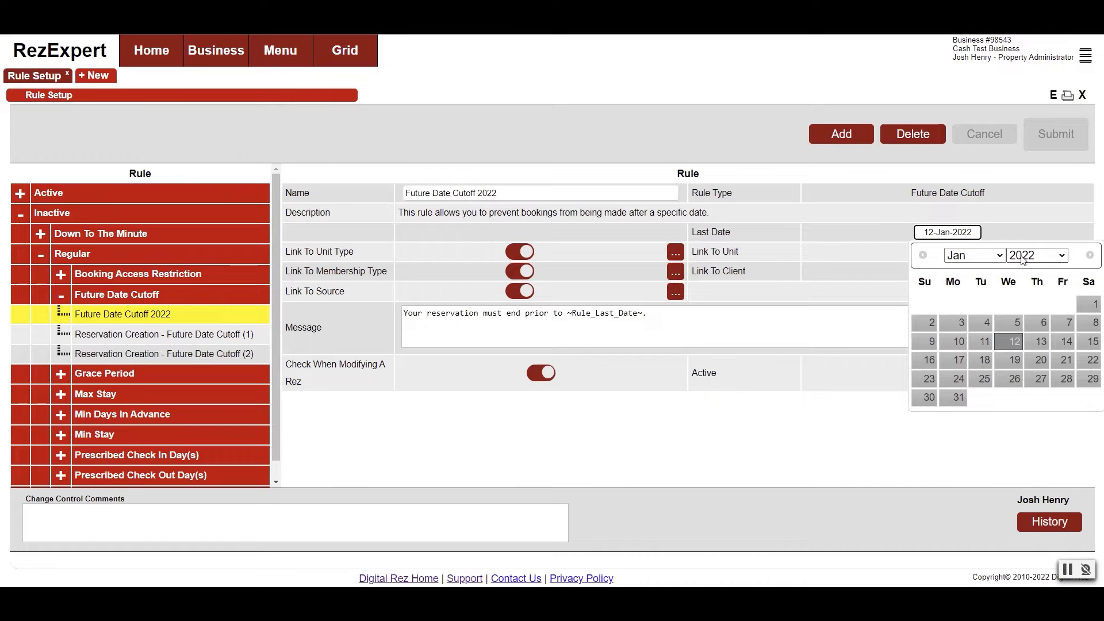
click(981, 254)
click(967, 427)
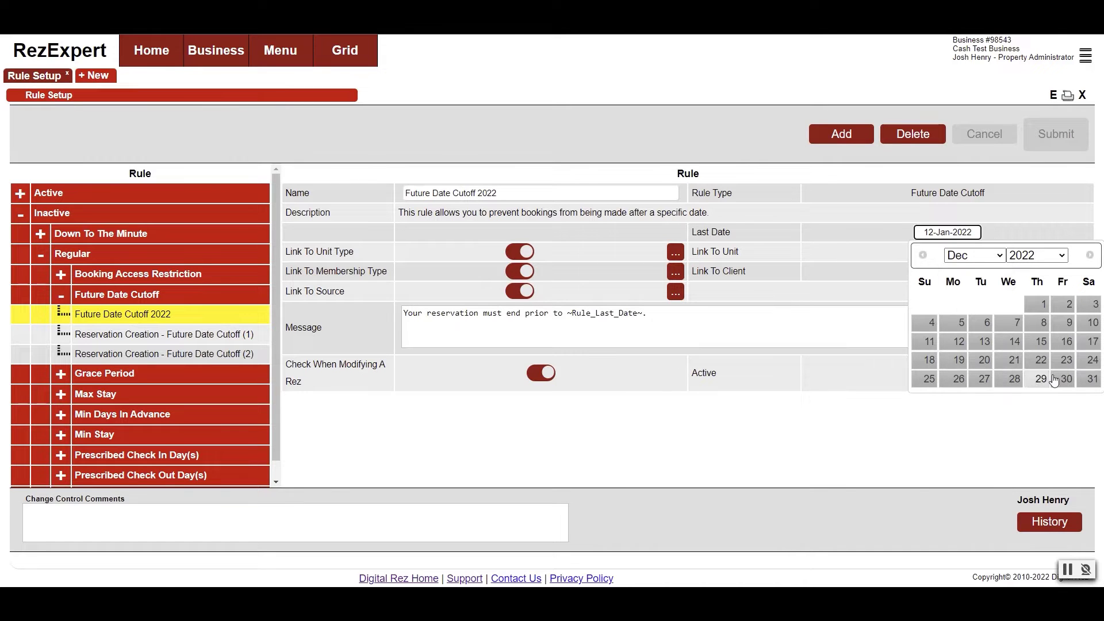
click(1088, 379)
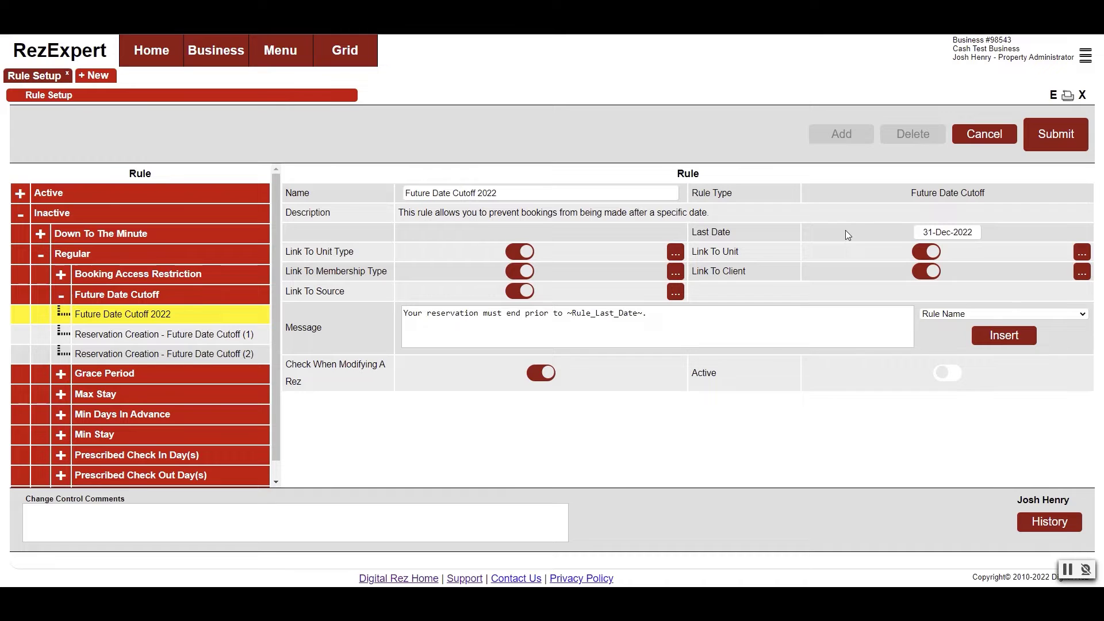
- Disable the rule's links to unit type, membership type, source, unit and client
click(521, 251)
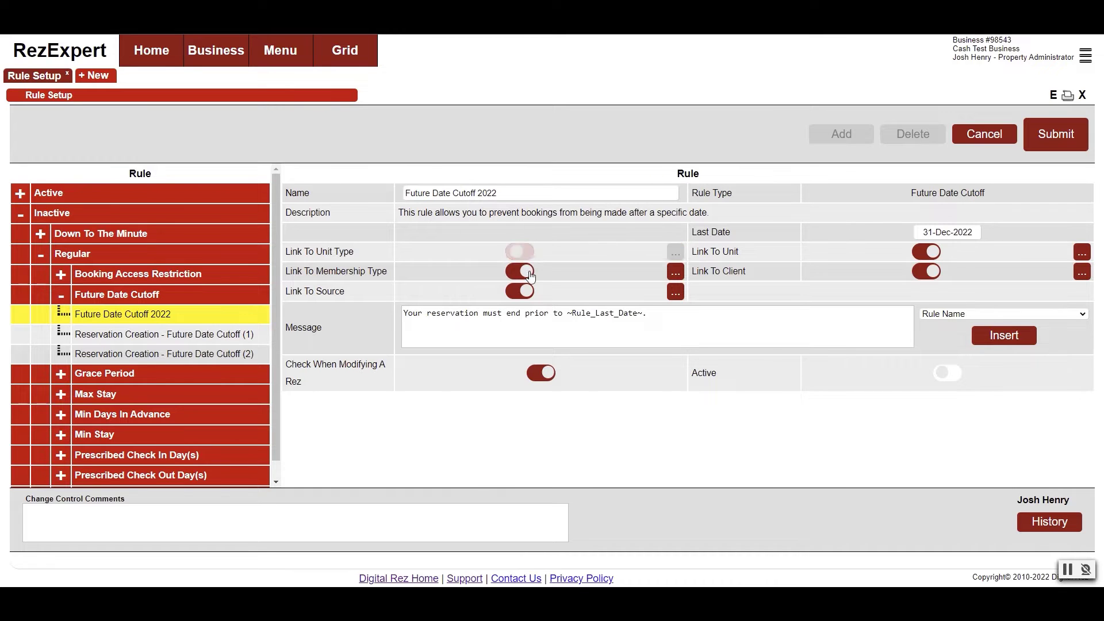
click(521, 270)
click(522, 291)
click(926, 251)
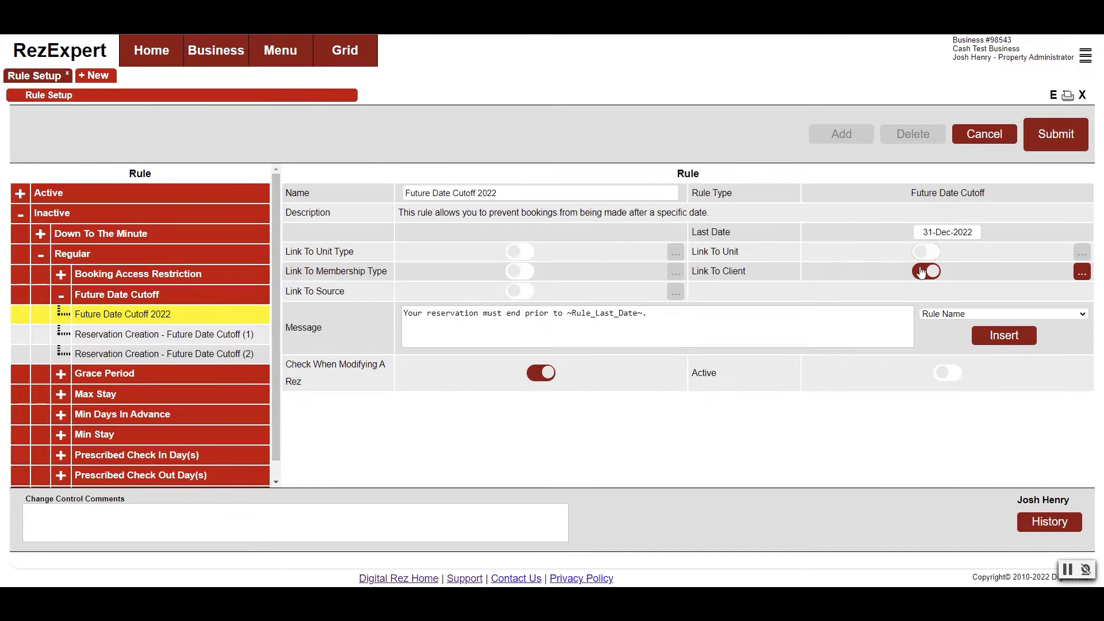
click(927, 271)
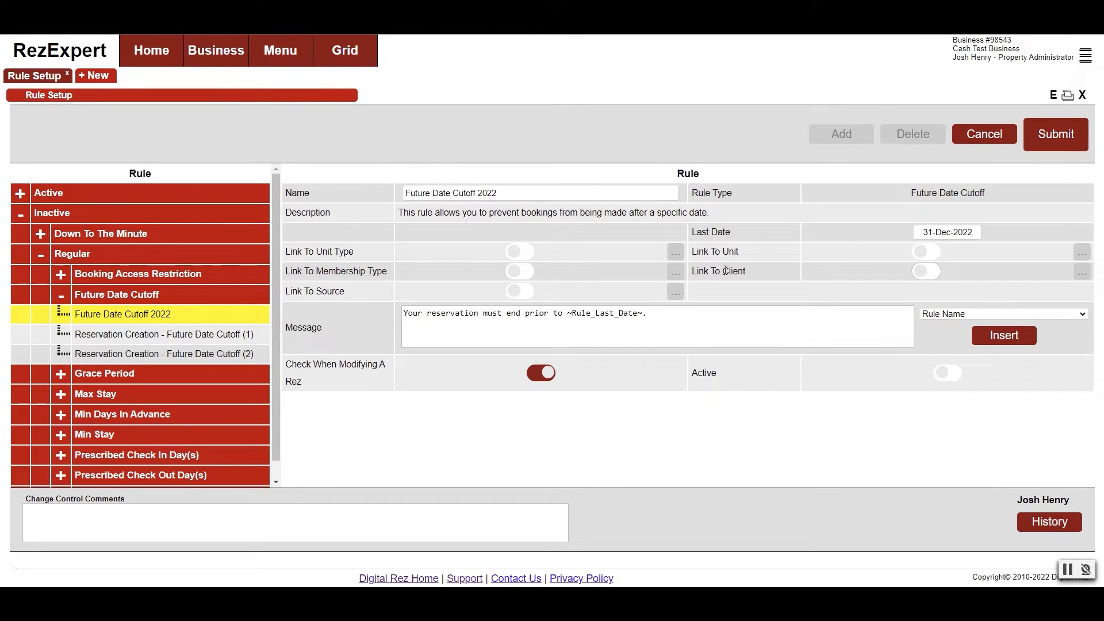
- Try linking the rule to the 1Bdr Cabin unit type, and switch the unit type link back off
click(528, 254)
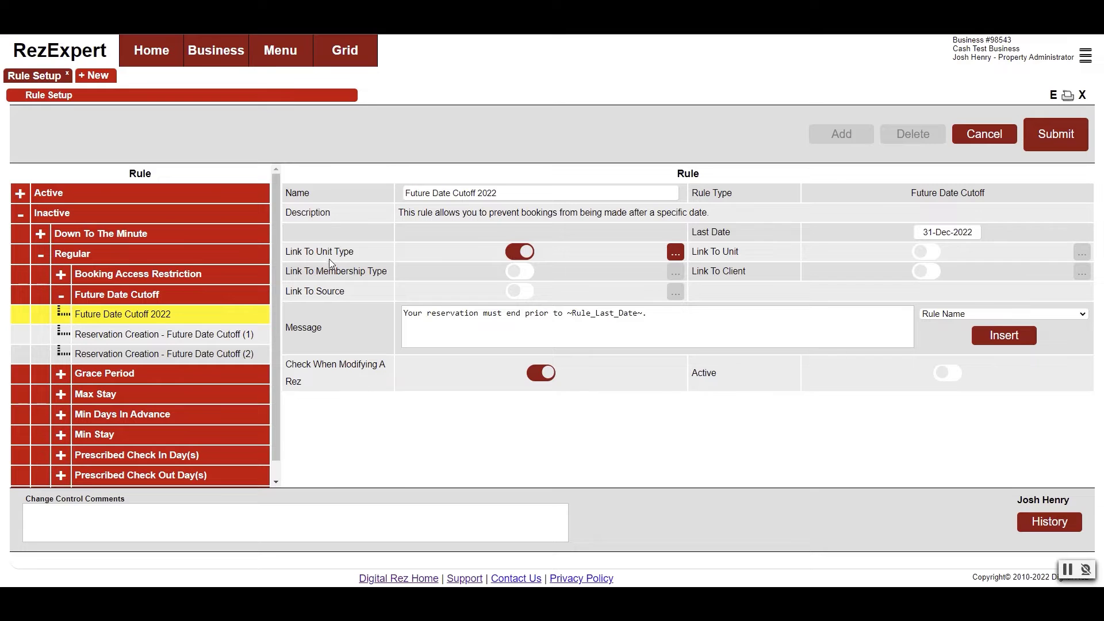
click(675, 251)
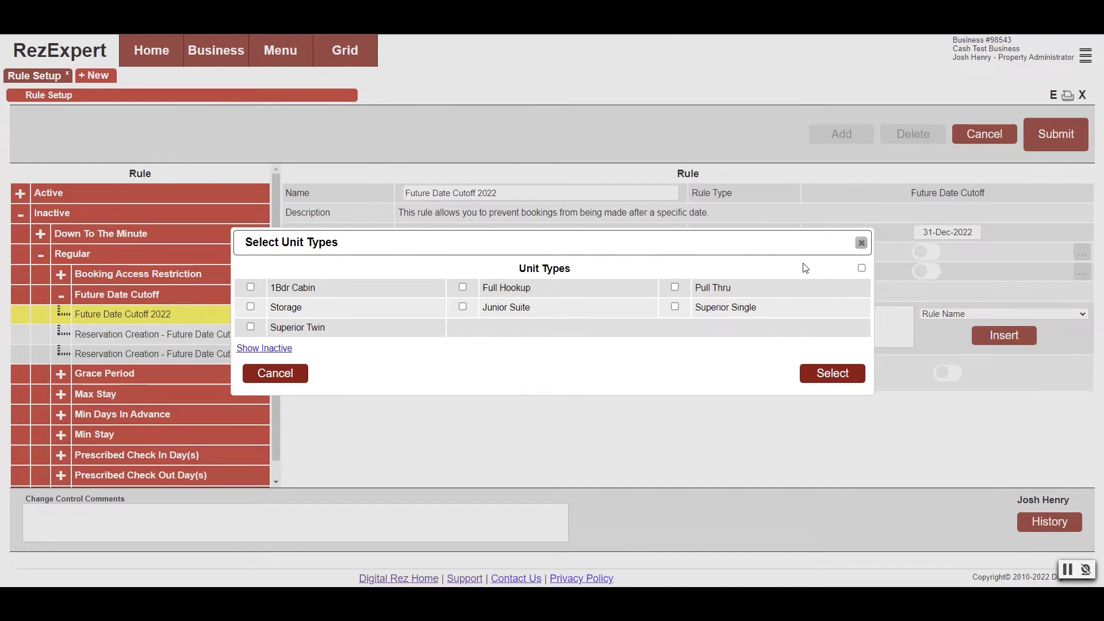
click(861, 242)
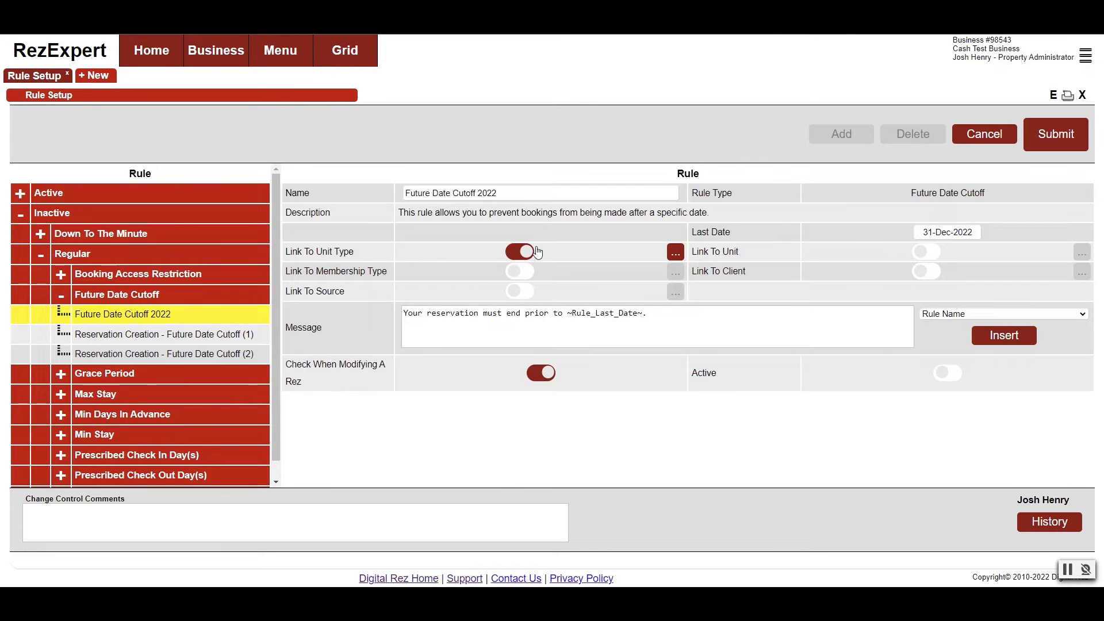
click(675, 252)
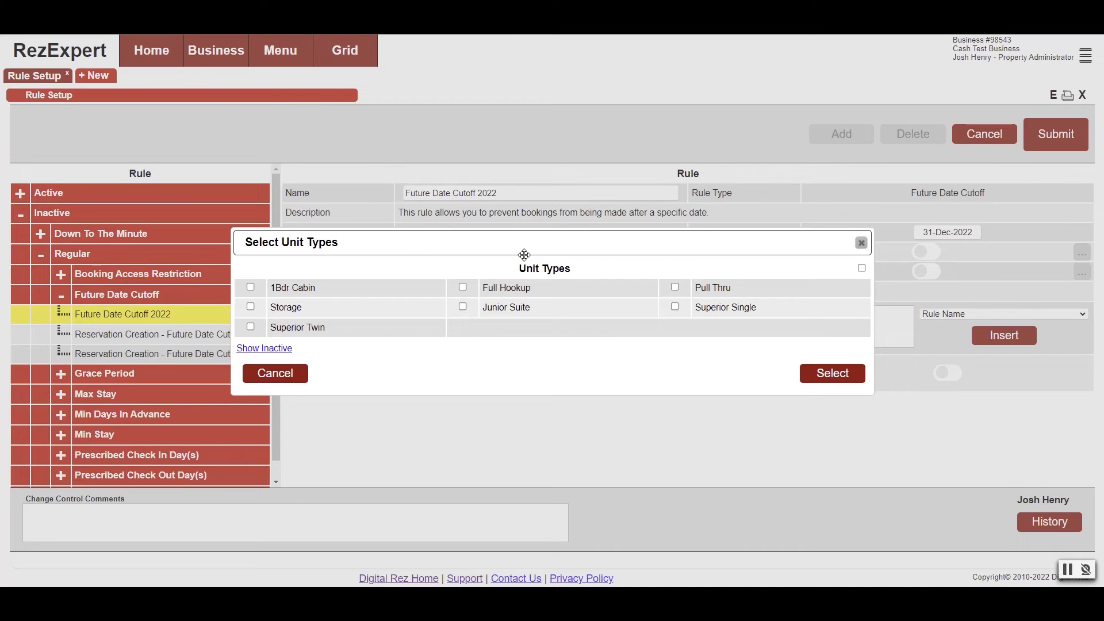
click(250, 287)
click(828, 373)
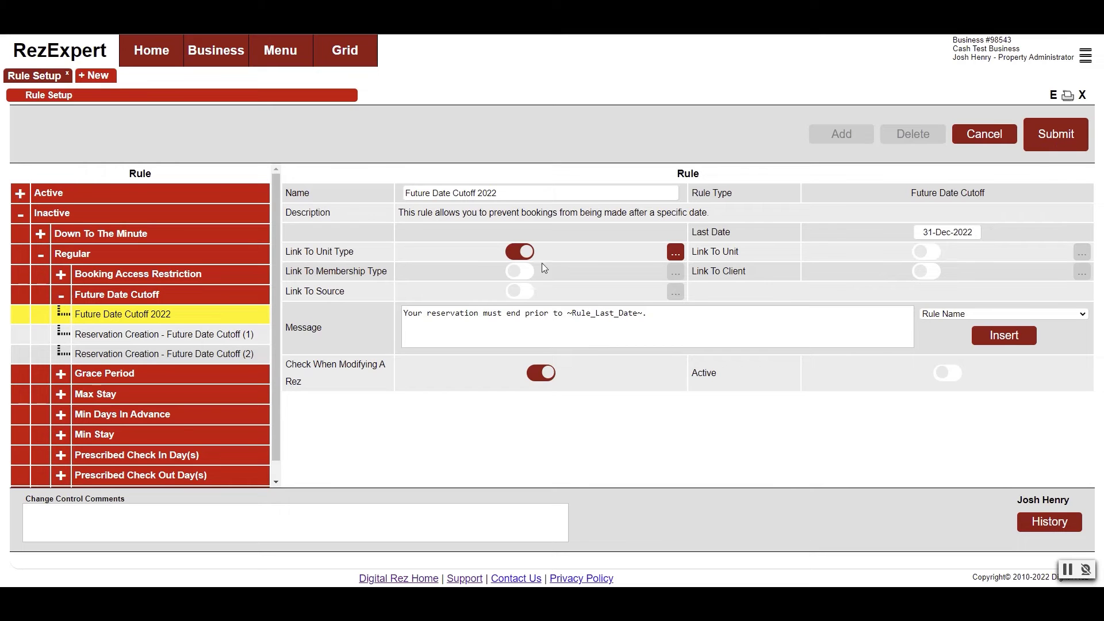
click(520, 252)
- Enable the membership type link to review the selectable membership types, and disable it again without selecting any
click(521, 270)
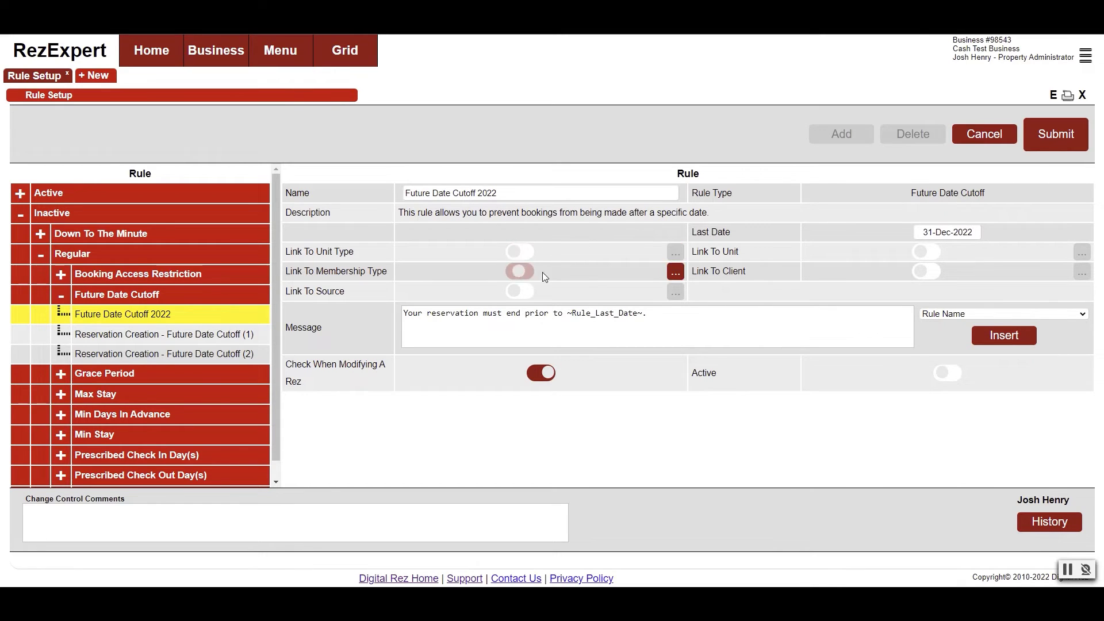
click(675, 273)
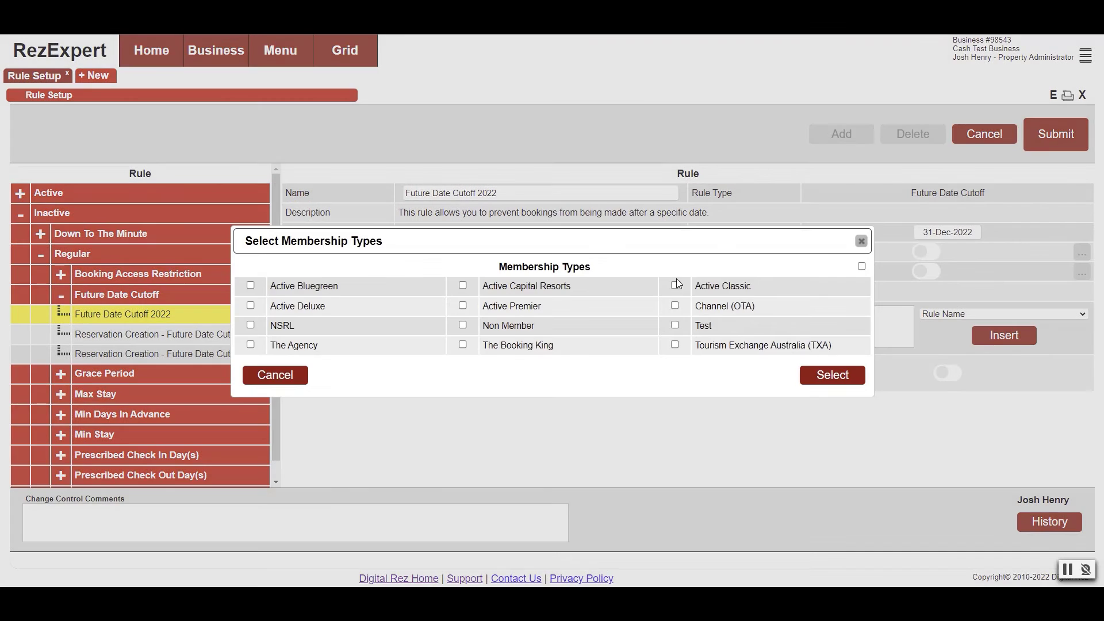
click(860, 240)
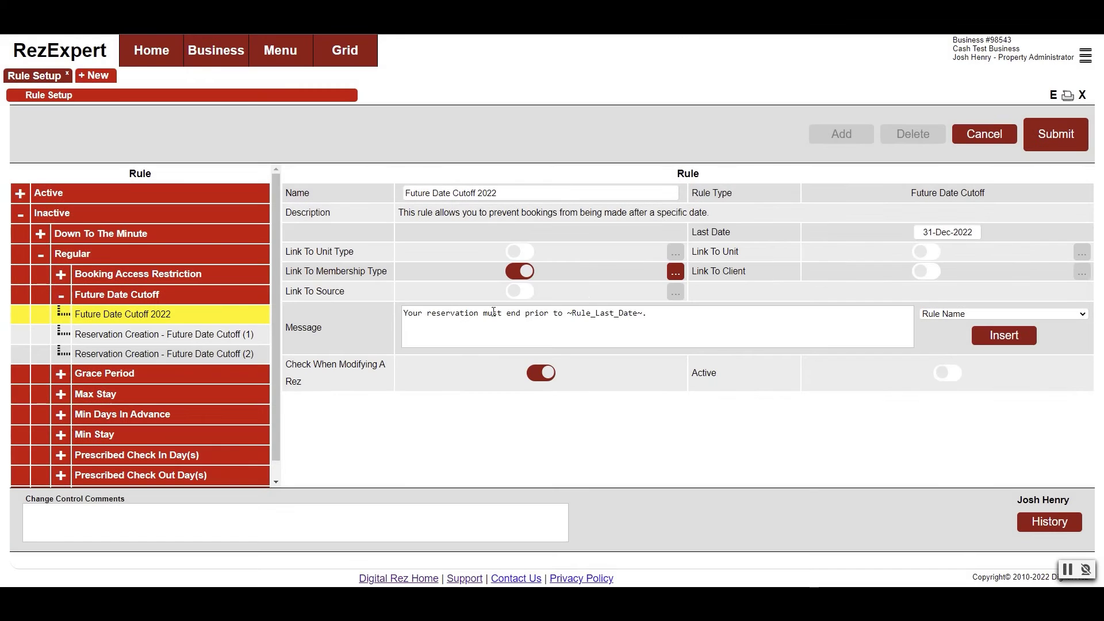
click(522, 272)
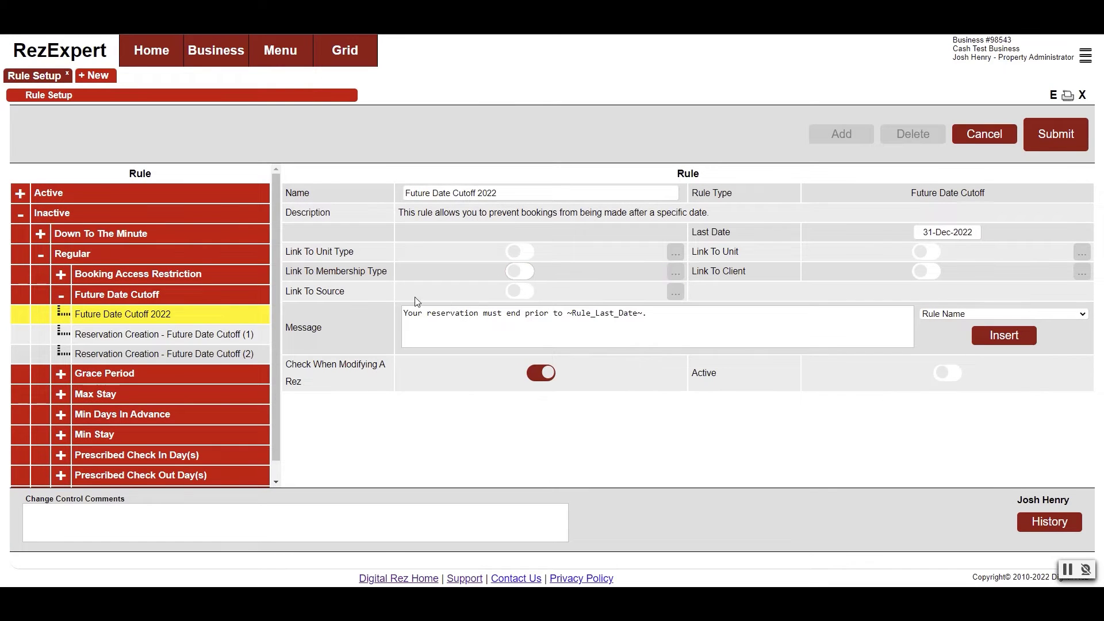
- Enable the source link to review the selectable booking sources, and disable it again without selecting any
click(514, 291)
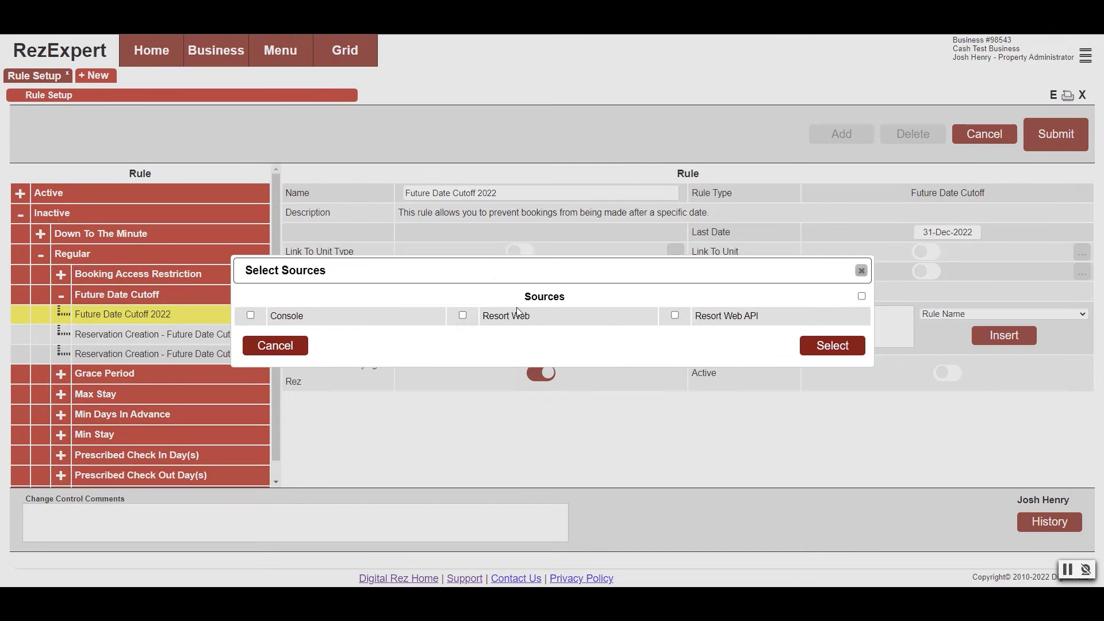
click(860, 270)
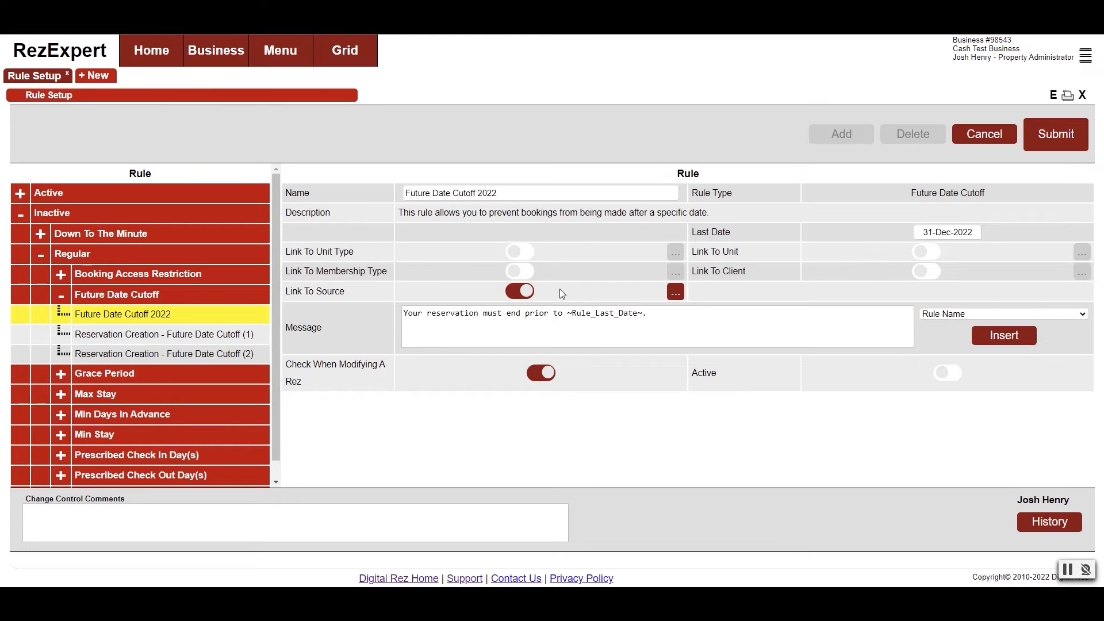
click(520, 291)
- Enable the unit link to review the selectable units, including the Full Hookup group, and disable it again without selecting any
click(928, 253)
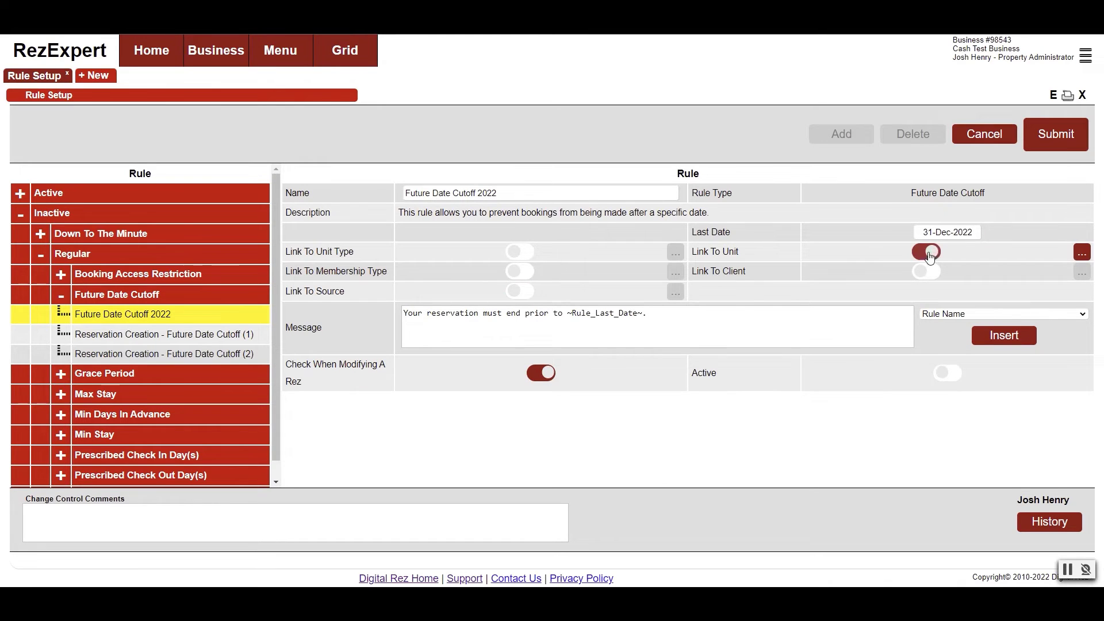
click(1081, 253)
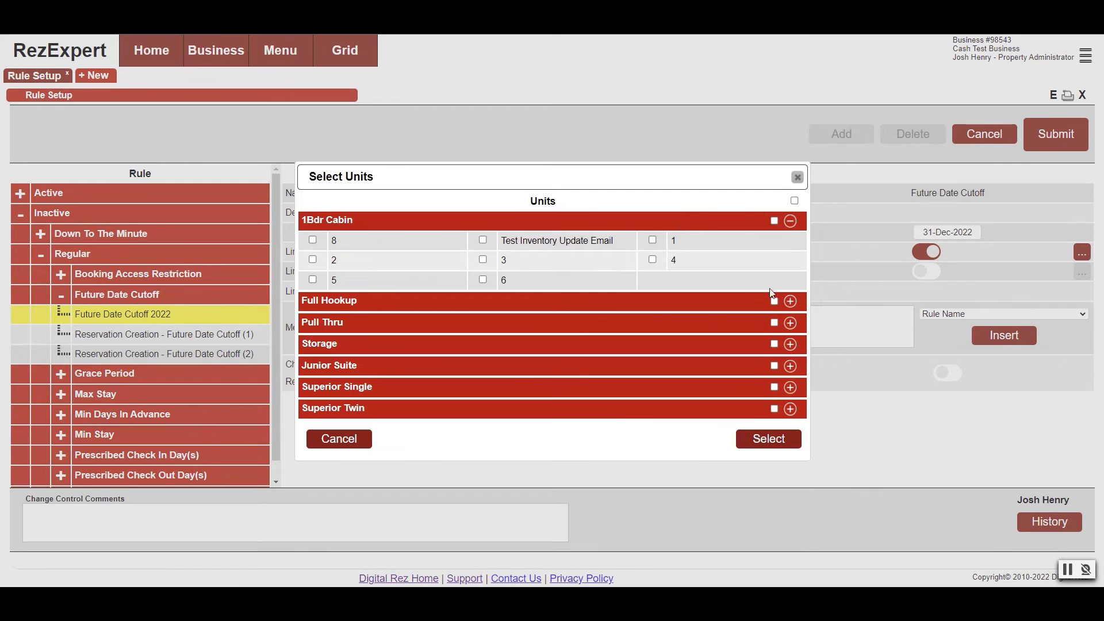
click(790, 300)
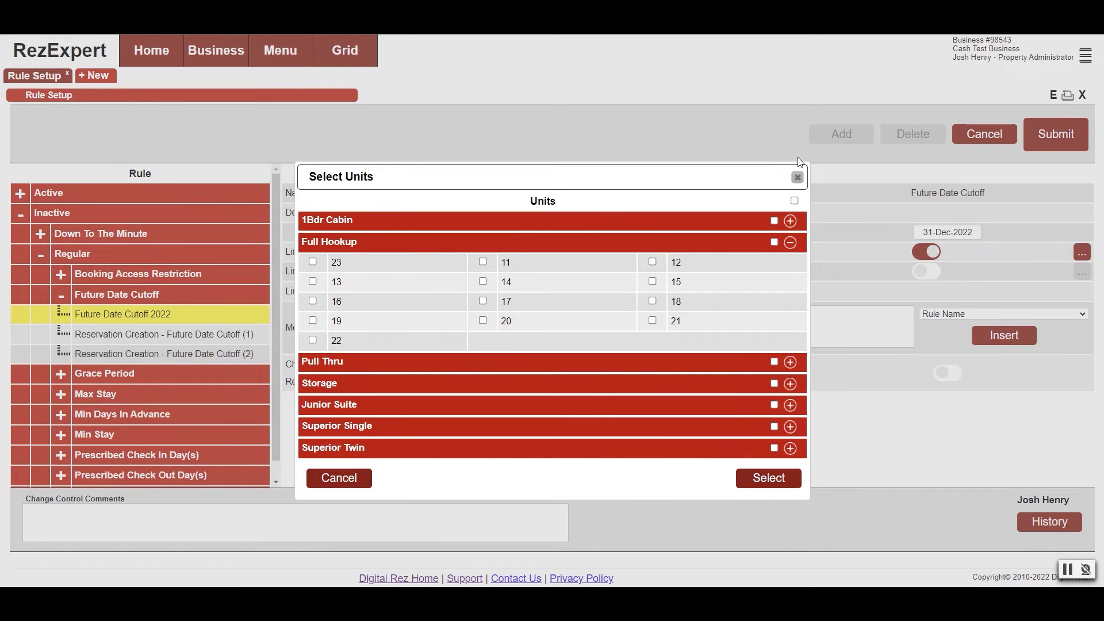
click(797, 177)
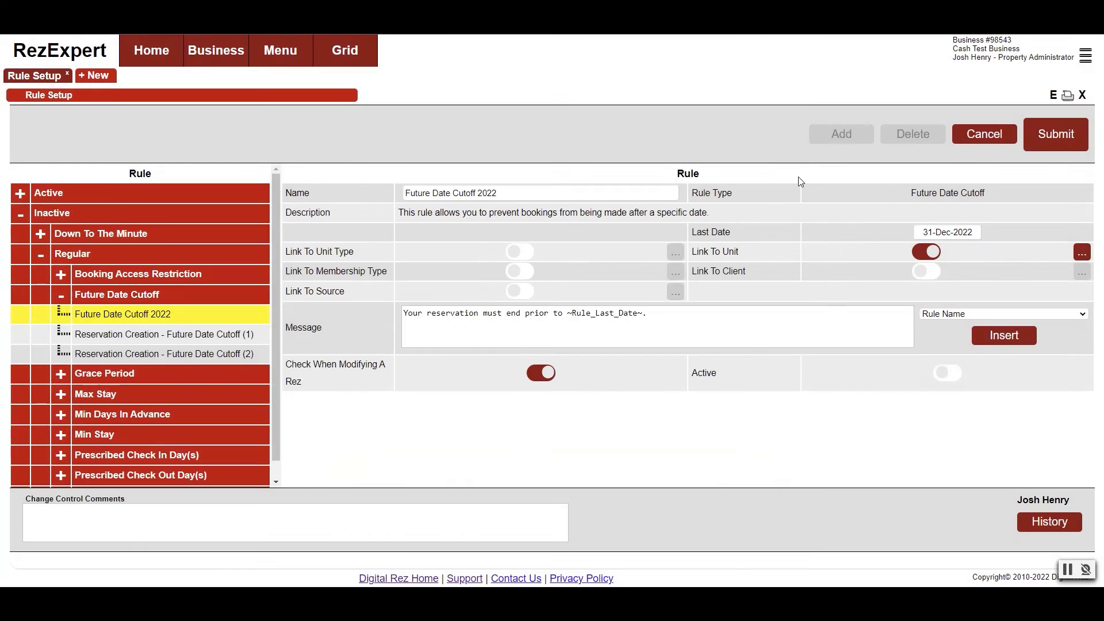
click(935, 244)
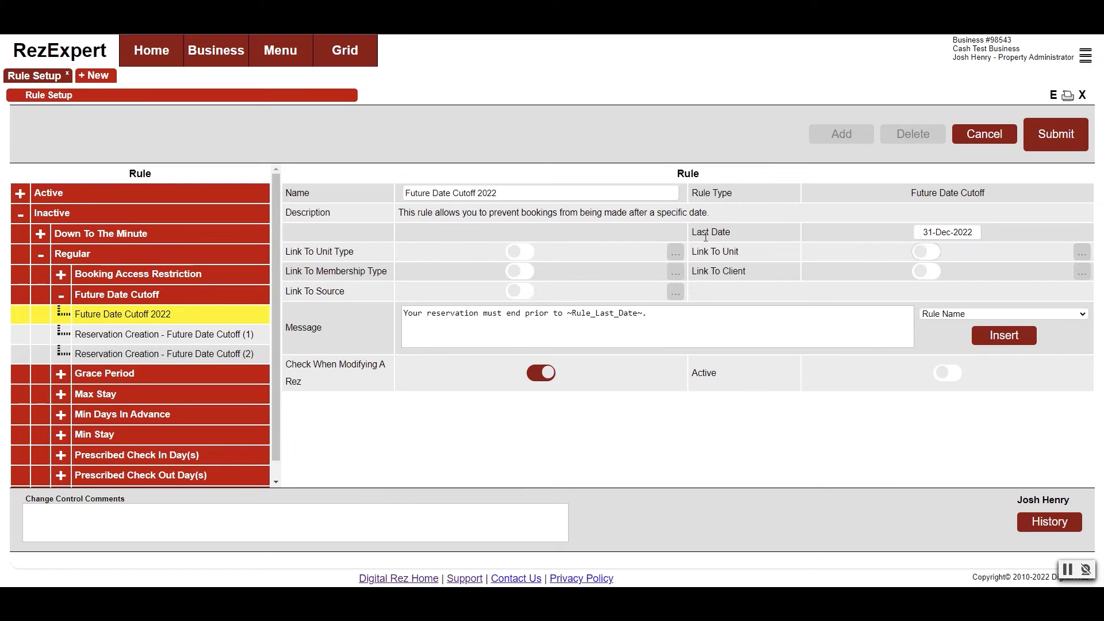
- Enable the client link to review how clients are searched and added, and disable it again without adding any
click(927, 274)
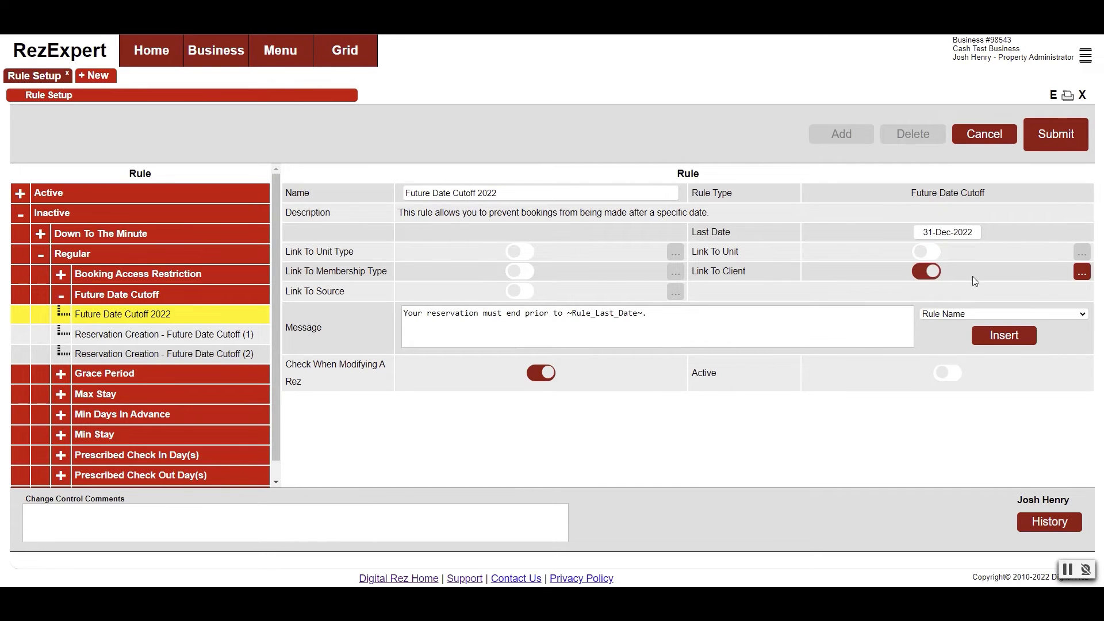
click(1082, 273)
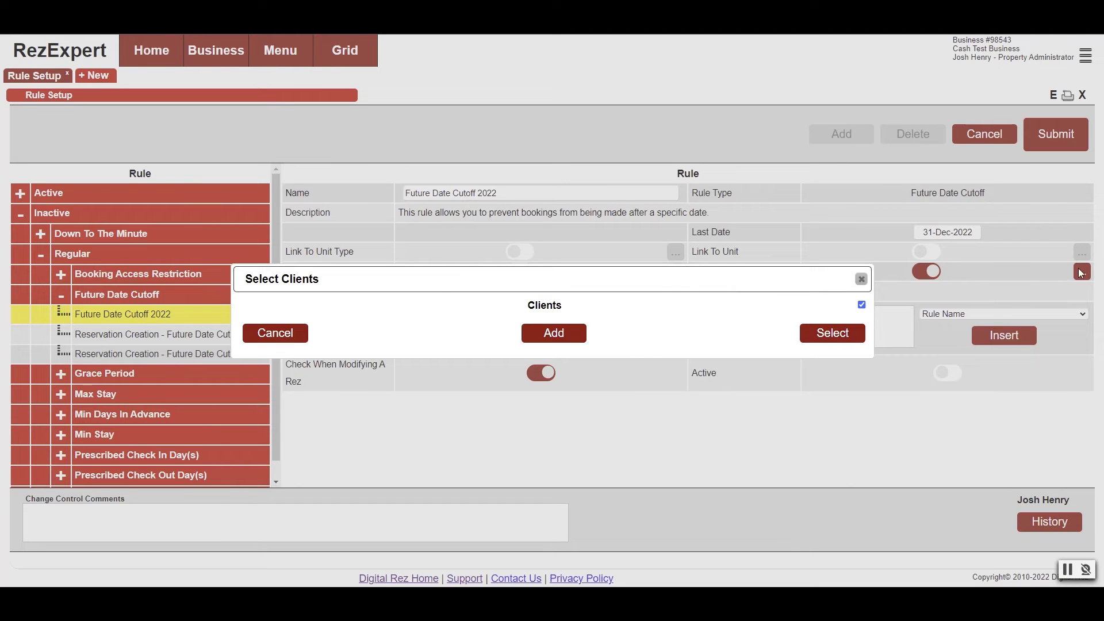
click(574, 338)
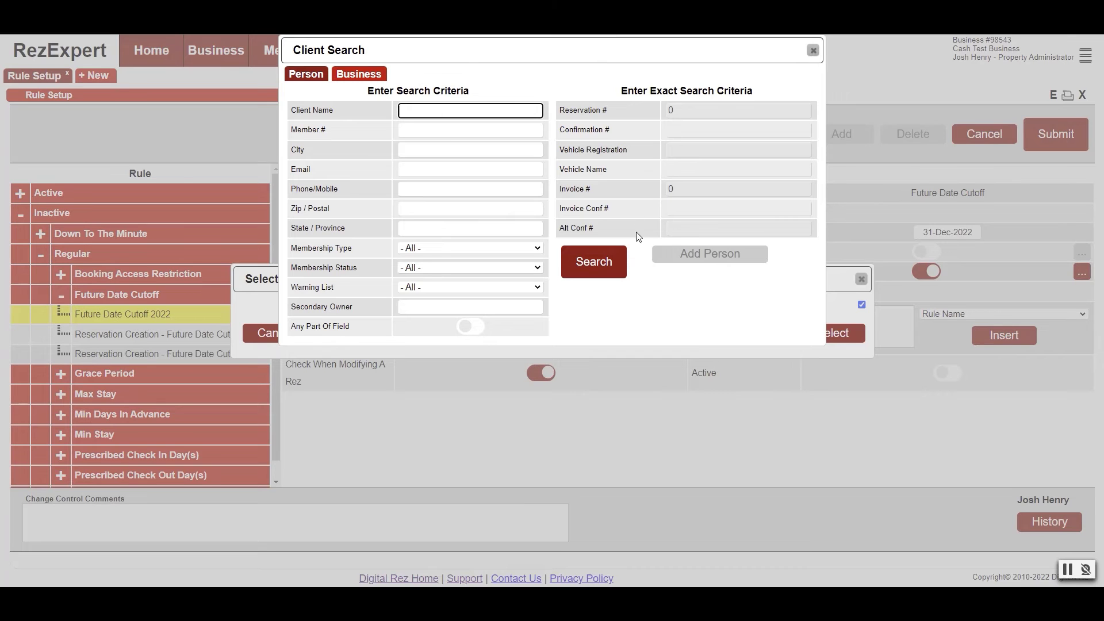
click(813, 50)
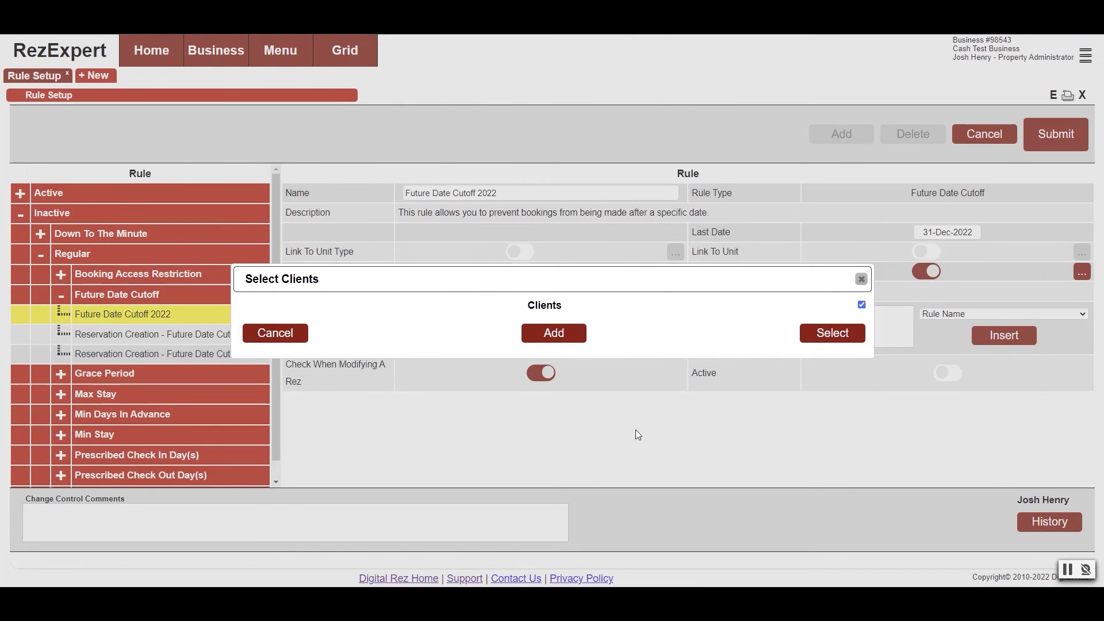
click(861, 278)
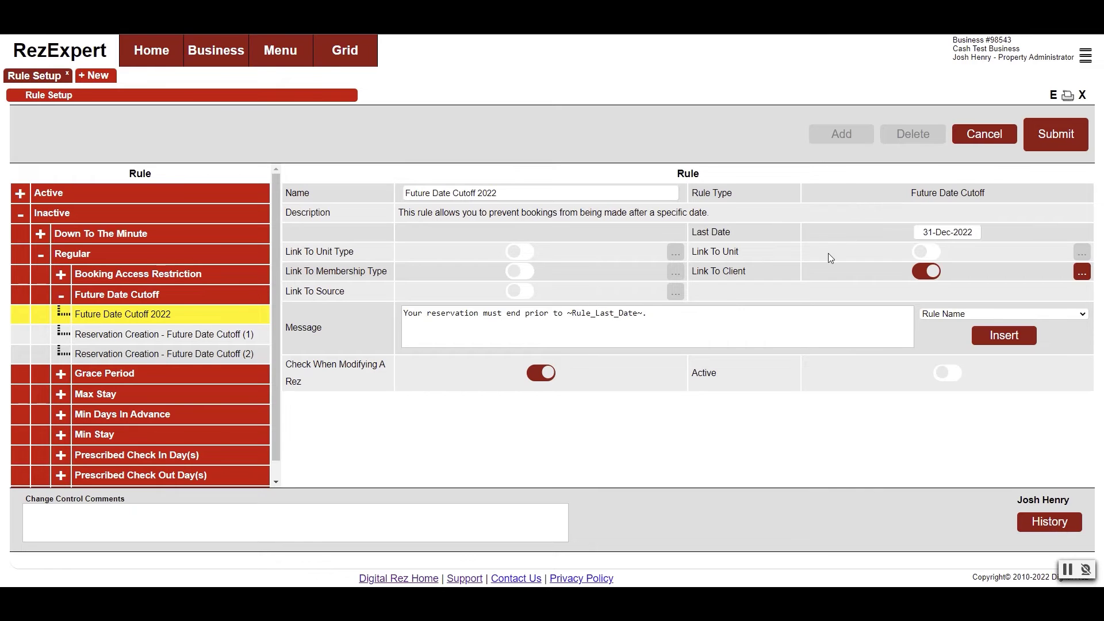
click(927, 271)
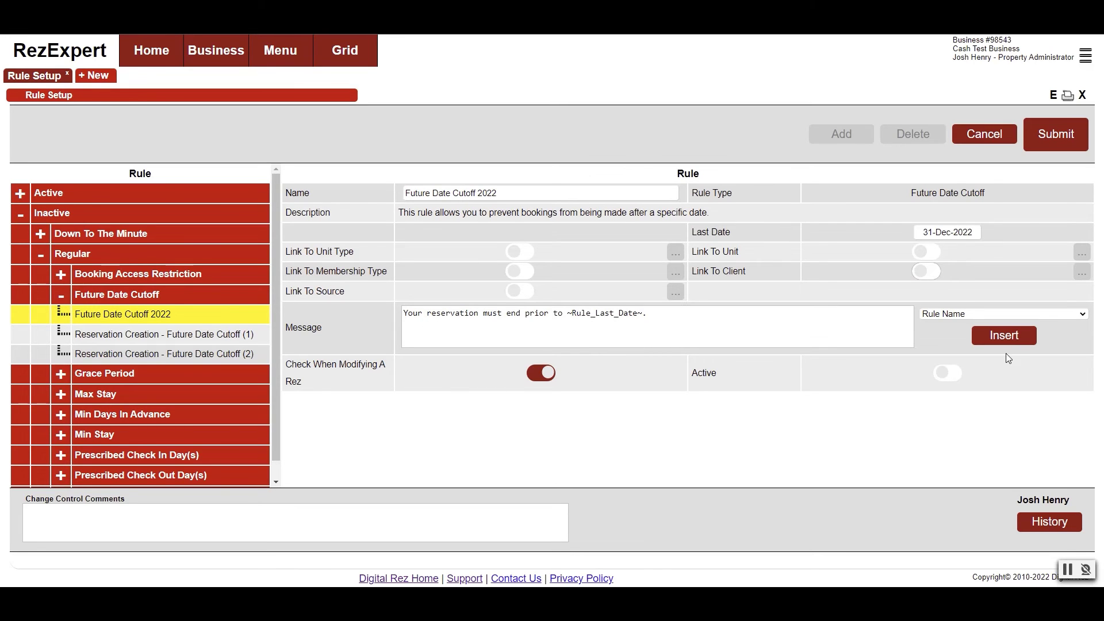
- Review the rule's message and the fields available for it, choosing Rule Type Name without inserting it
click(845, 314)
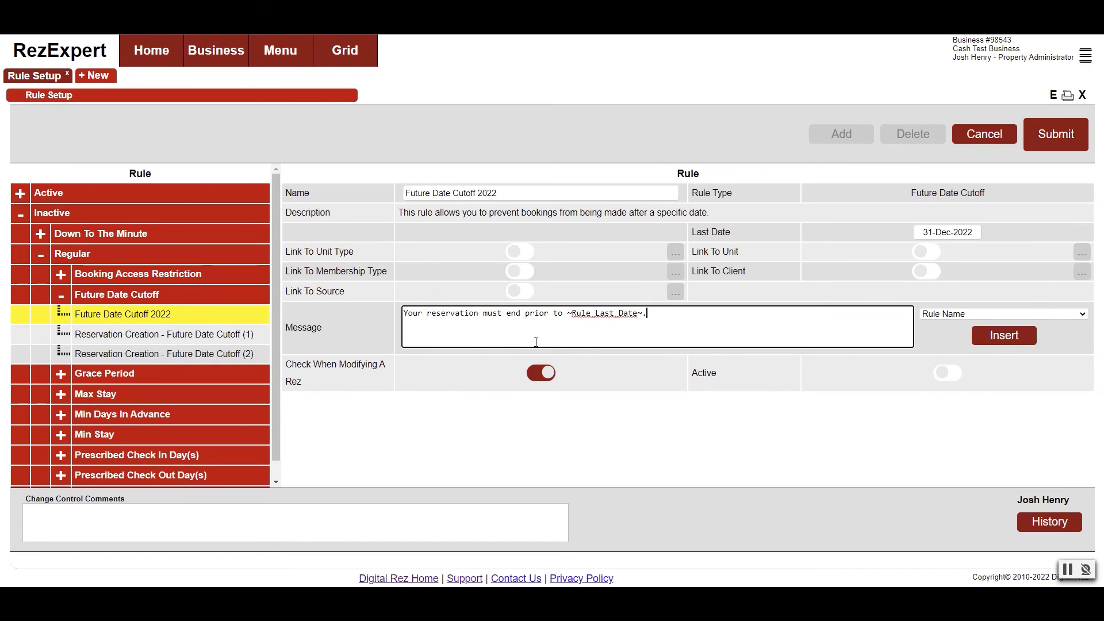
click(962, 316)
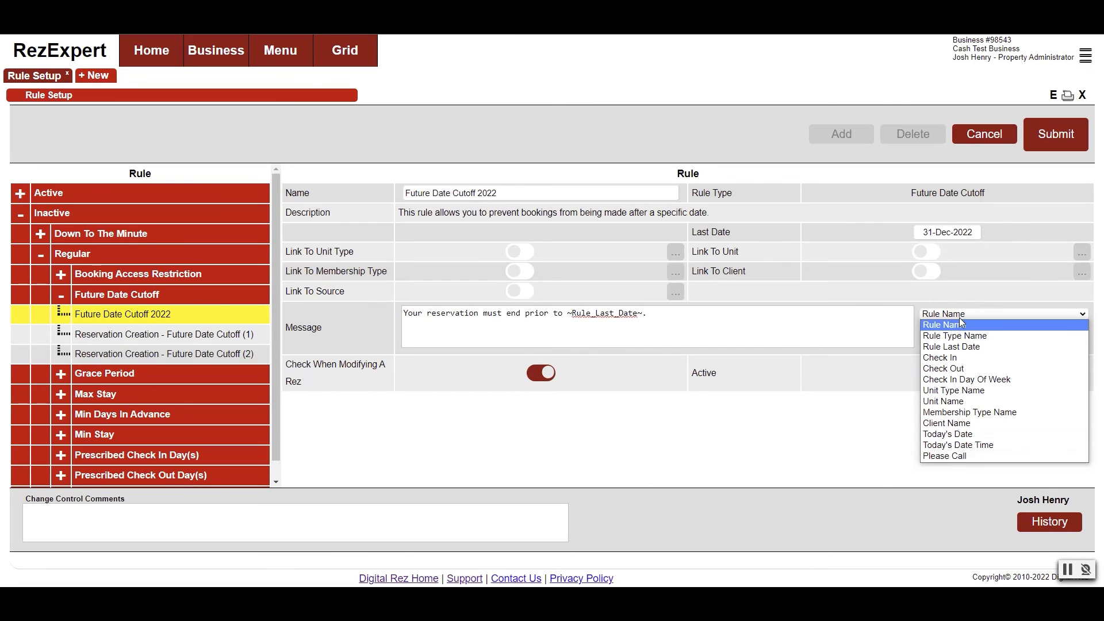
click(958, 336)
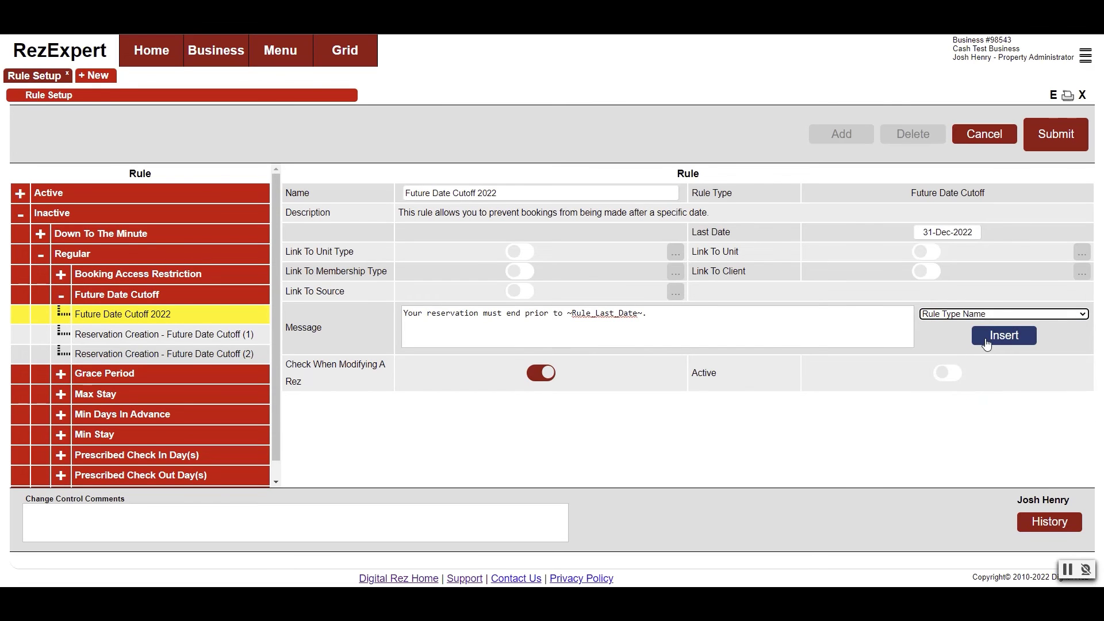
click(656, 322)
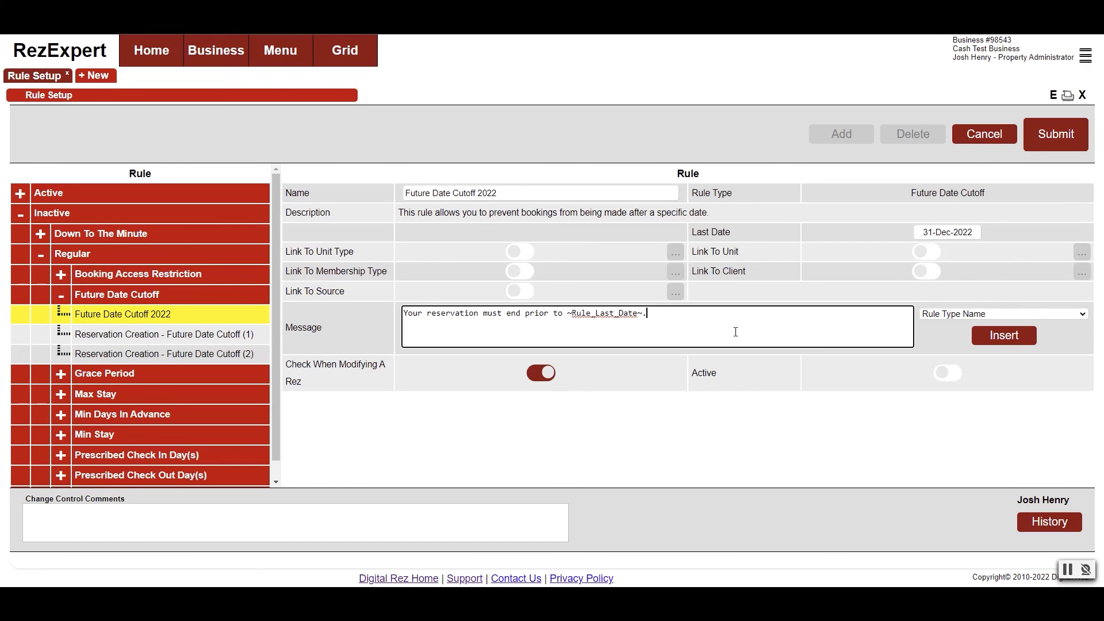
click(734, 370)
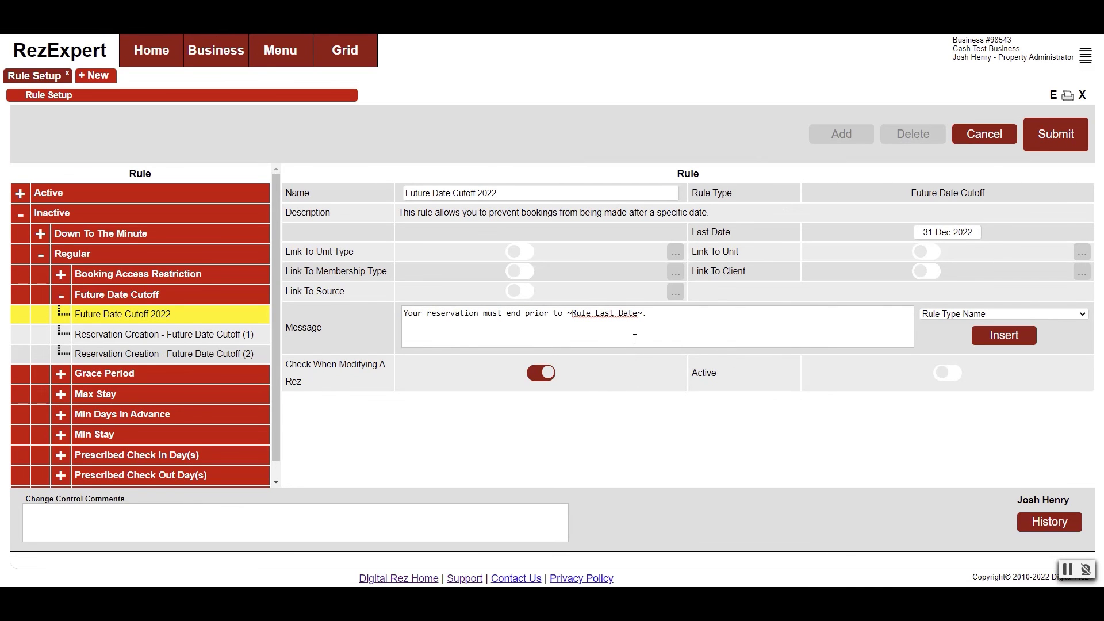
- Activate the Future Date Cutoff 2022 rule and submit it
click(948, 373)
click(1055, 141)
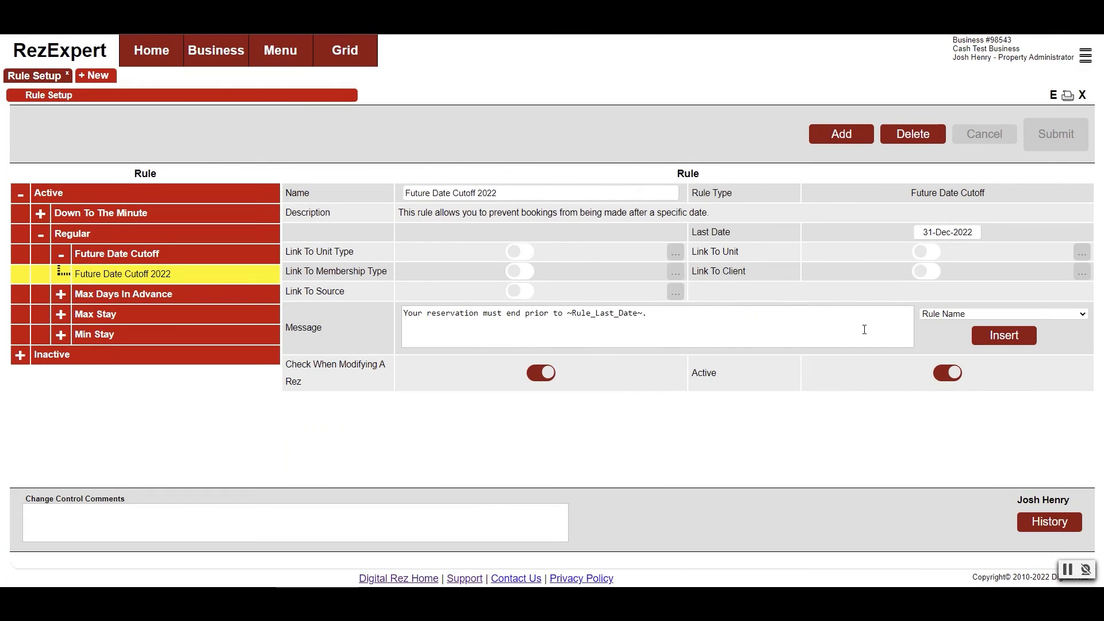